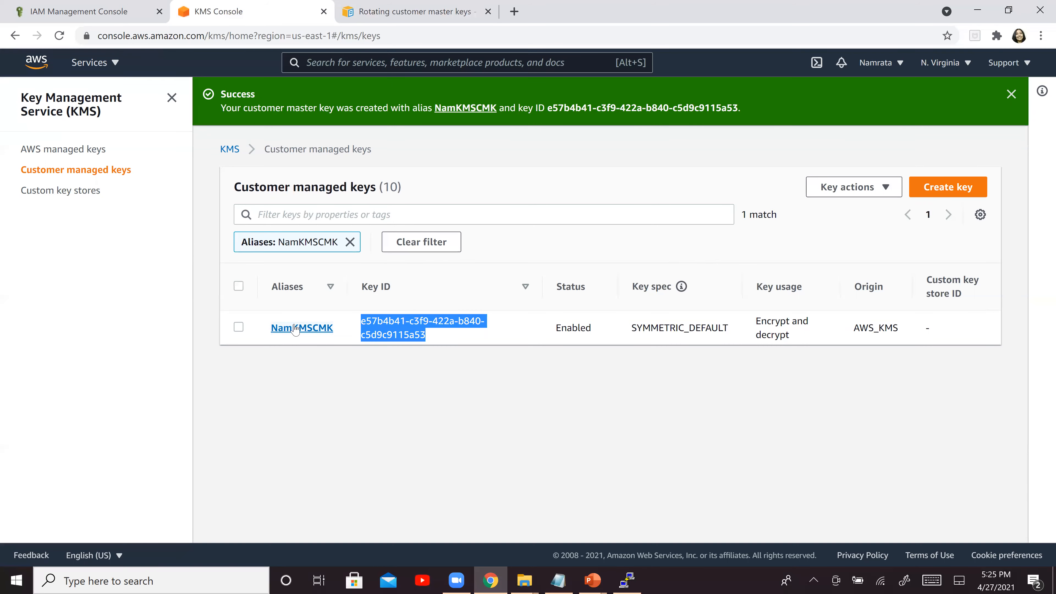
Enable and save automatic yearly rotation for the NamKMSCMK customer managed key, then clear its rotation checkbox without saving.
left_click(300, 327)
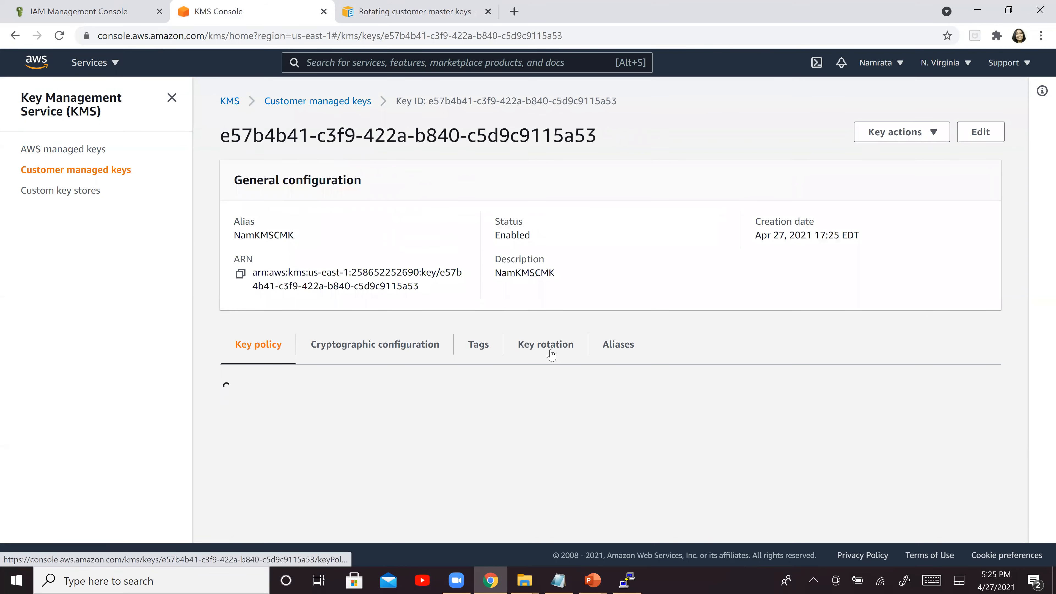
left_click(543, 349)
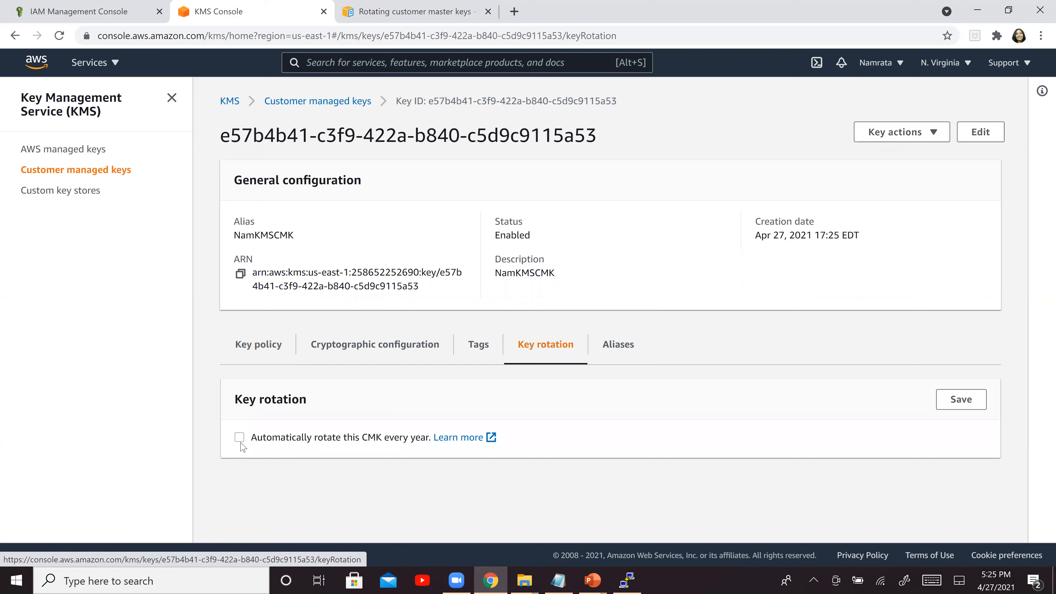
left_click(239, 438)
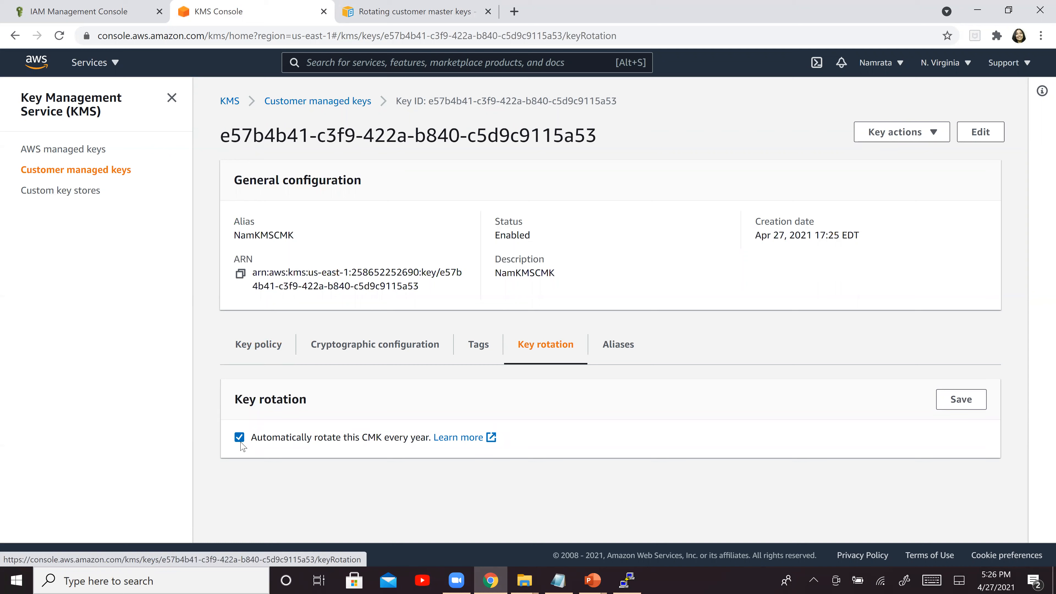
left_click(961, 400)
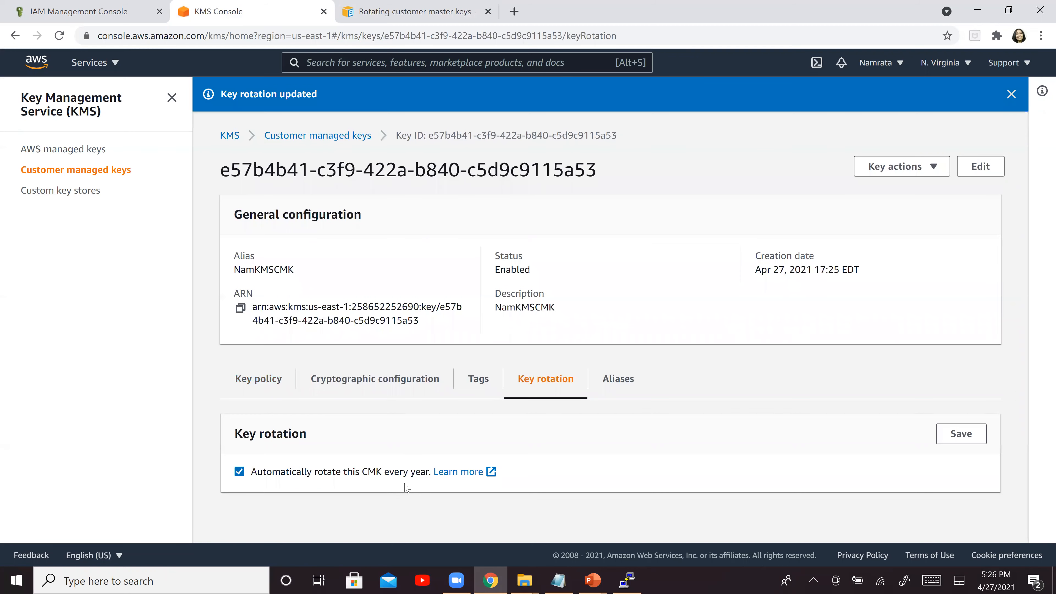
left_click(241, 474)
Switch to the PowerPoint slide show and ink marks beside the AWS Console steps, around the IAM user and beside the three KMS permissions.
key("alt+Tab")
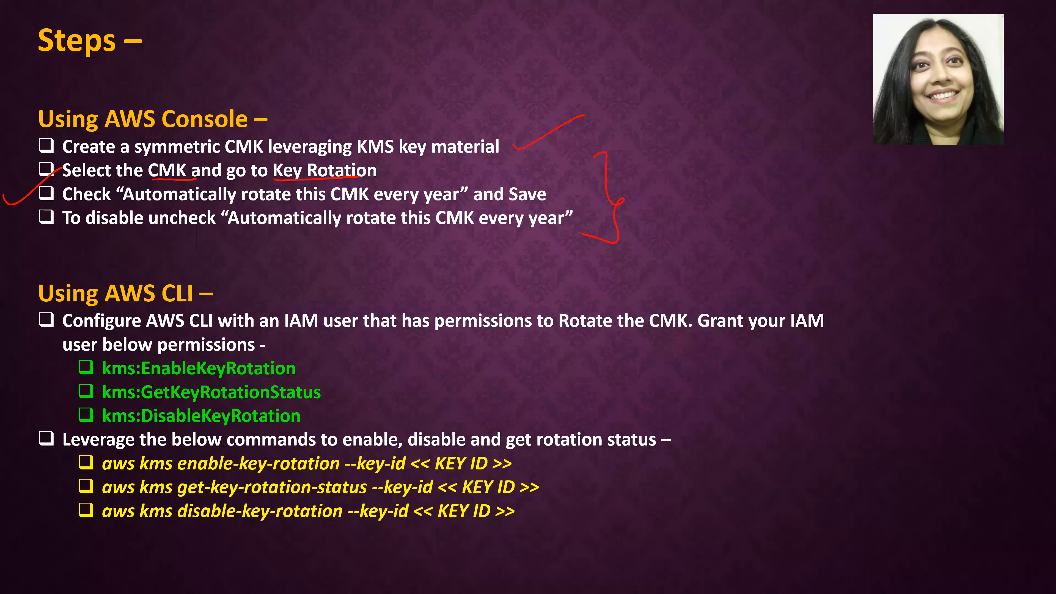
left_click_drag(686, 184, 685, 268)
left_click_drag(724, 189, 826, 157)
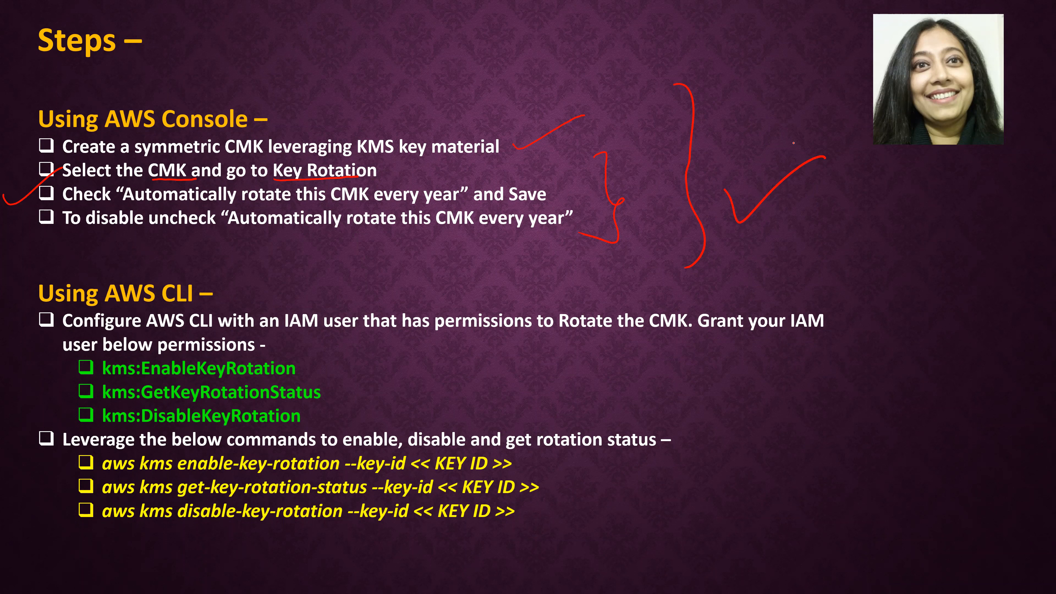
mouse_move(371, 309)
left_mouse_down()
mouse_move(294, 273)
mouse_move(289, 347)
left_mouse_up()
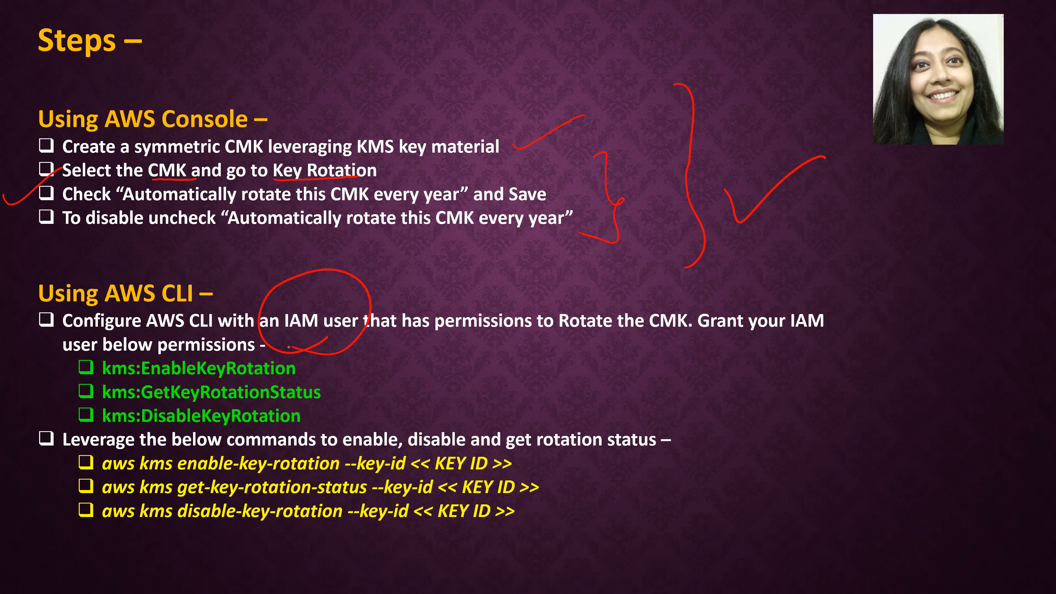
left_click_drag(344, 357, 335, 426)
Switch to Notepad and highlight the IAM user's credential lines, from the username to the secret access key.
key("alt+Tab")
key("alt+Tab")
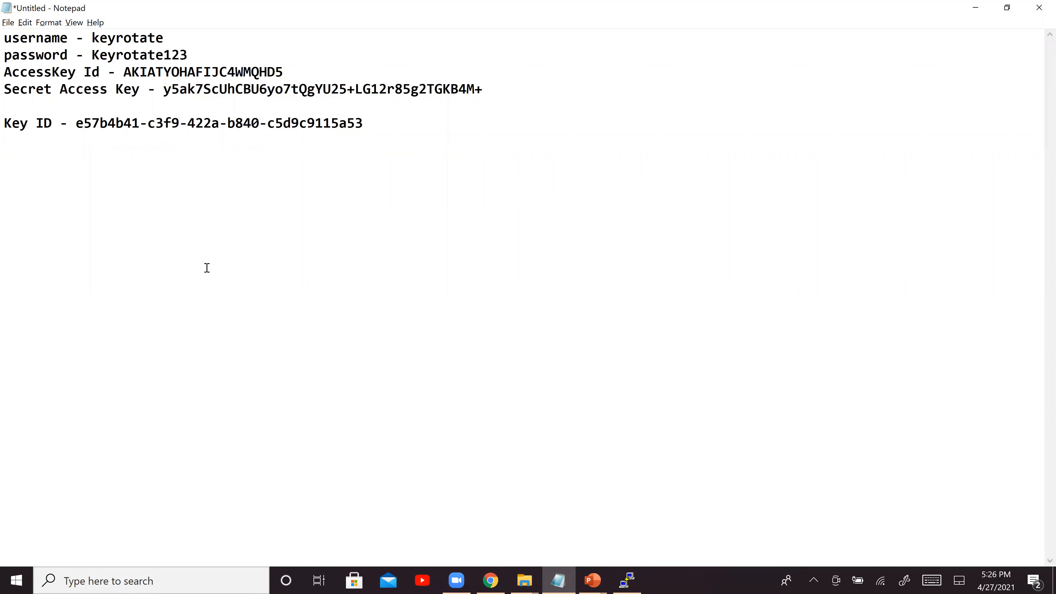
left_click_drag(495, 90, 6, 7)
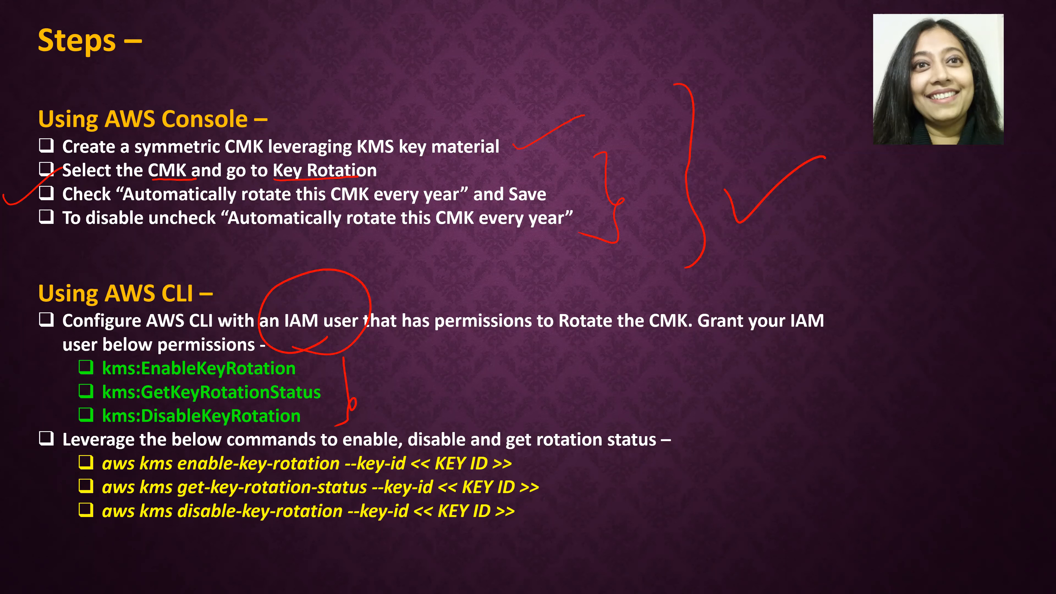
Switch to the ec2-user terminal and run aws configure.
key("alt+Tab")
key("alt+Tab")
key("alt+Tab")
key("alt+Tab")
key("alt+Tab")
key("alt+Tab")
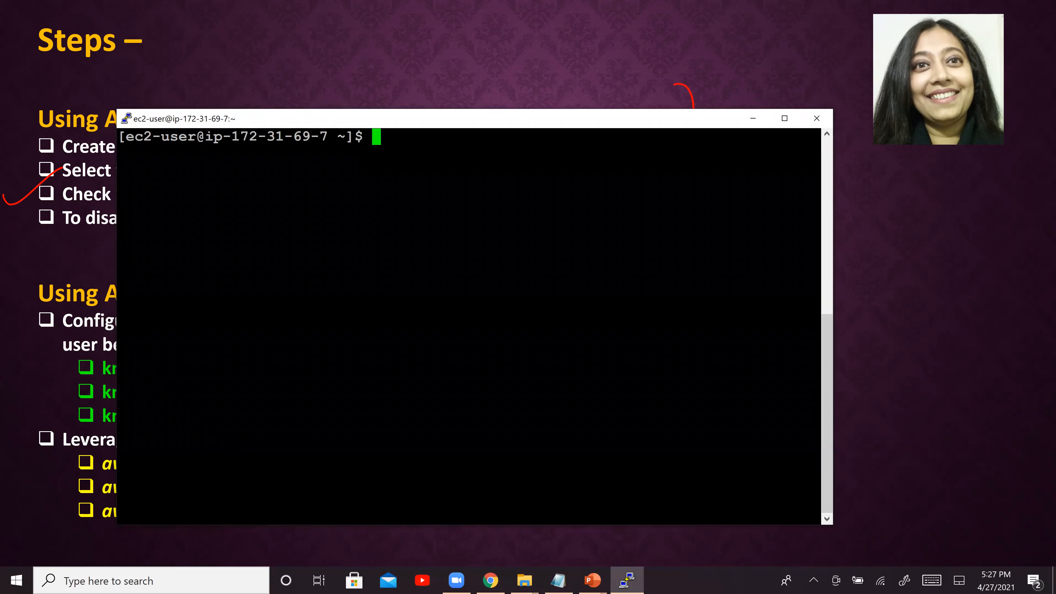
type("aws configure")
key("Return")
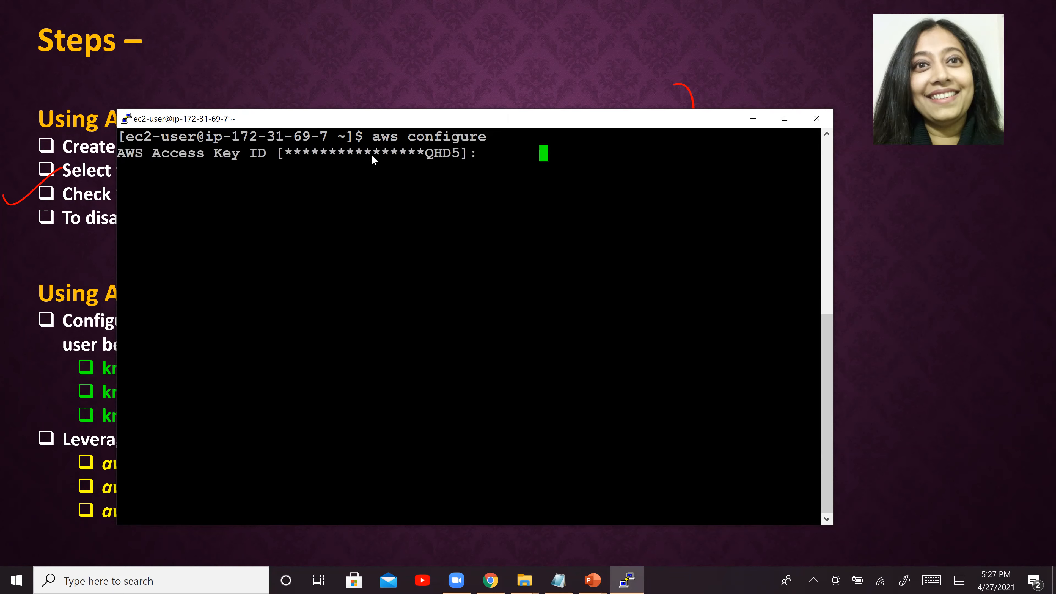
Switch to Notepad and copy the IAM user's access key ID.
key("alt+Tab")
key("alt+Tab")
key("alt+Tab")
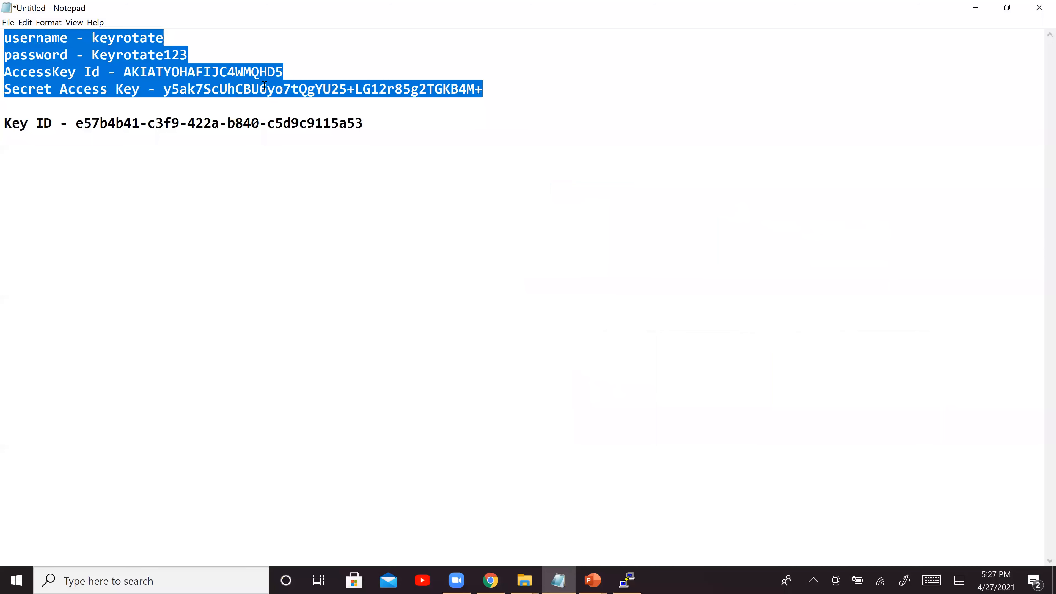
left_click(140, 71)
key("shift+Right")
key("shift+Right")
key("shift+Right")
key("shift+Right")
key("shift+Right")
key("shift+Right")
key("shift+Right")
key("shift+Right")
key("shift+Right")
key("shift+Right")
key("shift+Right")
key("shift+Right")
key("shift+Right")
key("shift+Right")
key("shift+Right")
key("shift+Right")
key("shift+Right")
key("shift+Right")
key("shift+Right")
key("shift+Right")
key("ctrl+c")
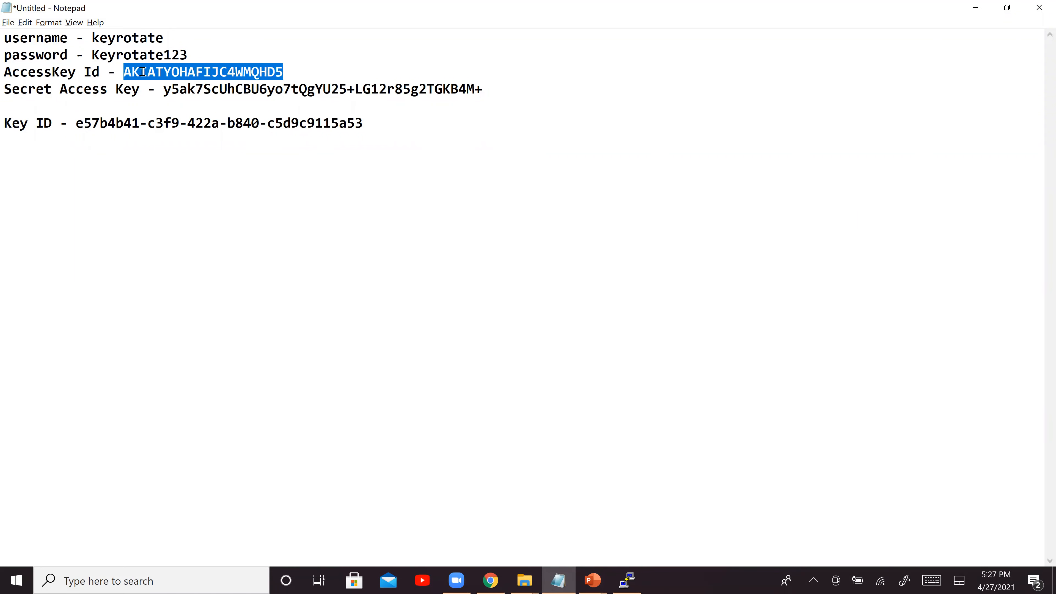
Return to the terminal and paste the copied access key ID as the AWS Access Key ID.
key("alt+Tab")
key("alt+Tab")
key("alt+Tab")
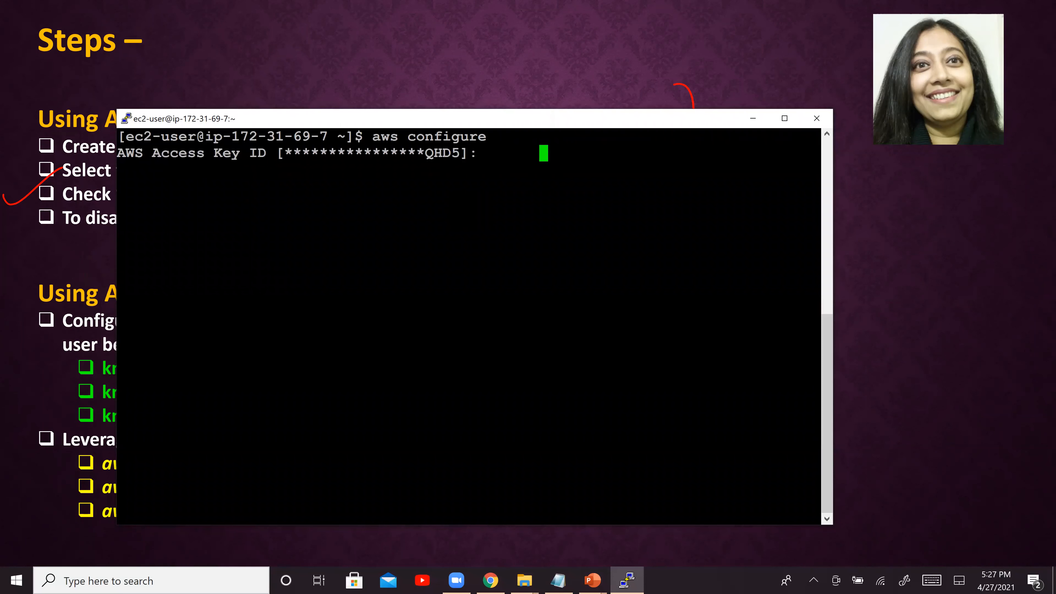
key("BackSpace")
right_click(491, 151)
key("Return")
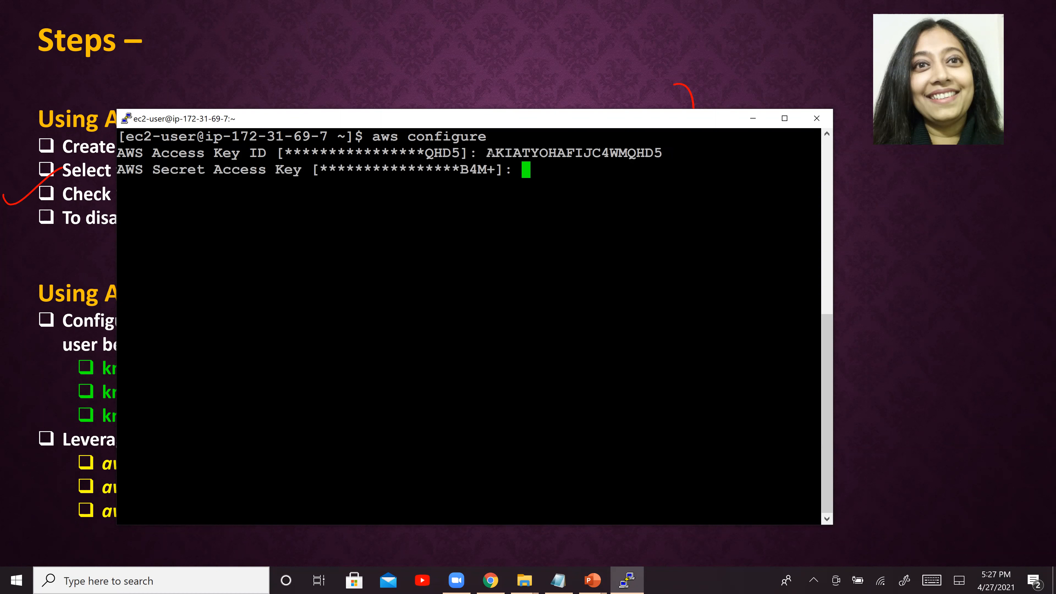
Accept the stored secret access key, default region and default output format, and clear the terminal.
key("Return")
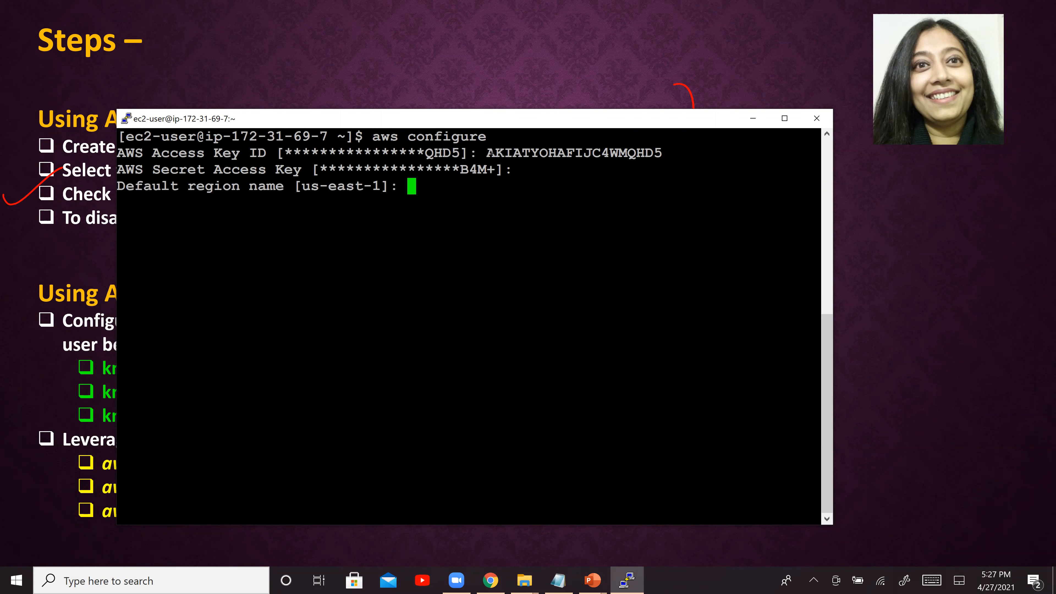
key("Return")
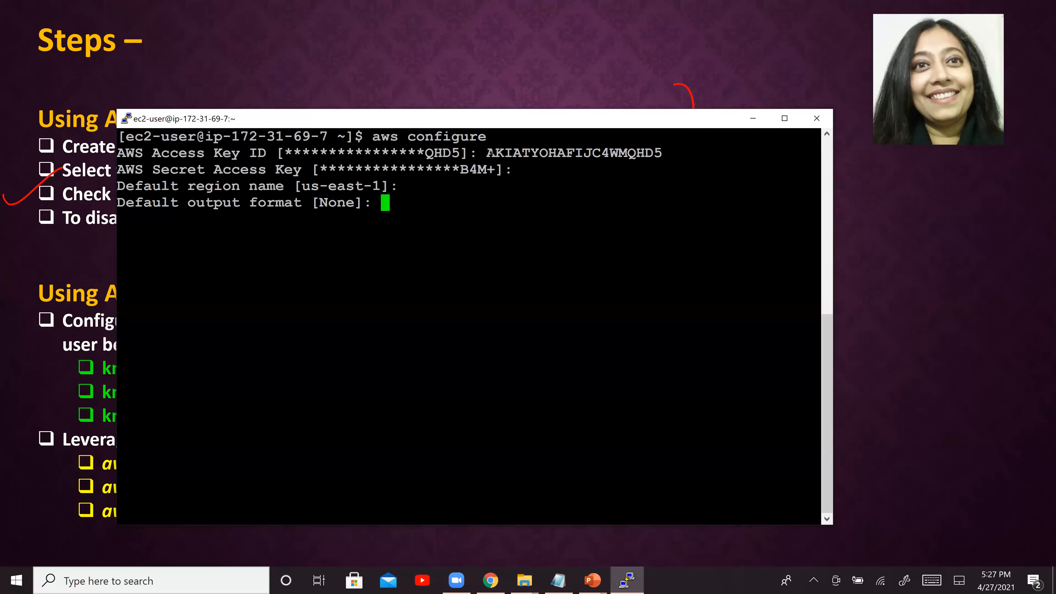
key("Return")
type("clear")
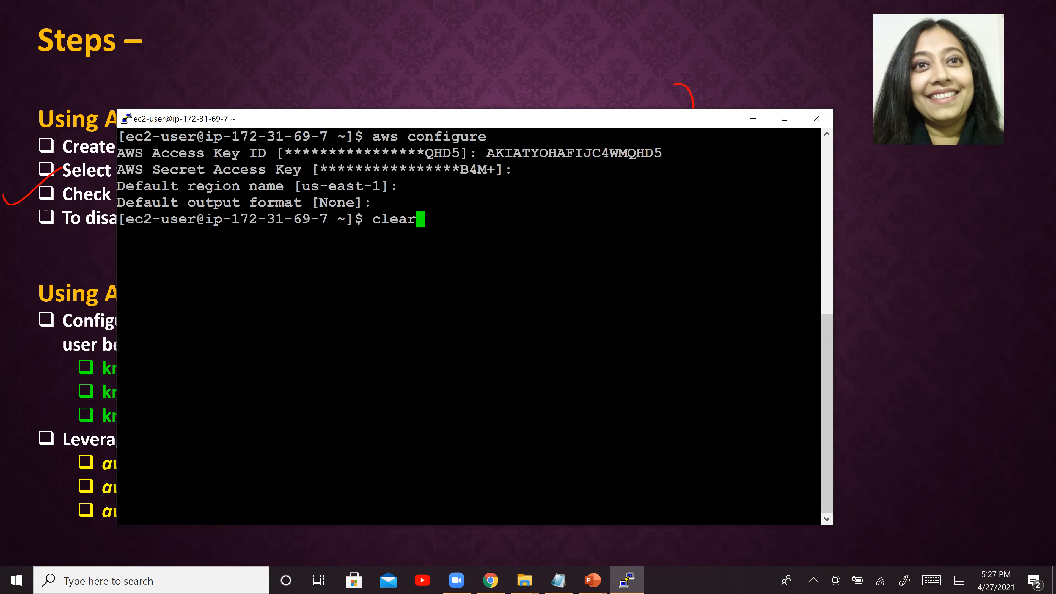
key("Return")
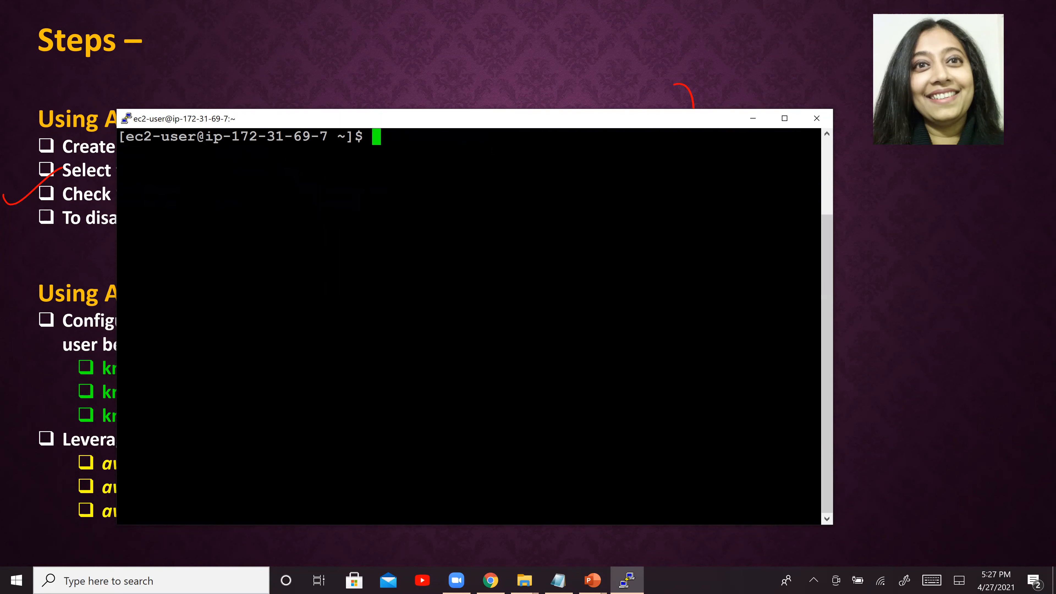
Switch to the IAM console in Chrome and highlight the three key rotation actions in the keyrotate user's kmsinline policy.
key("alt+Tab")
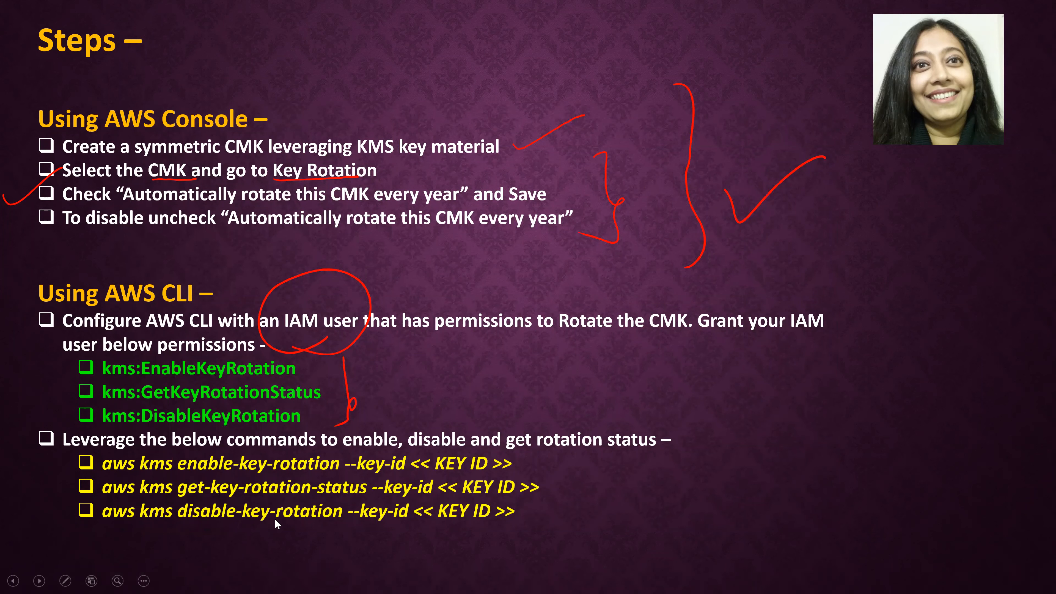
key("alt+Tab")
key("Tab")
key("Tab")
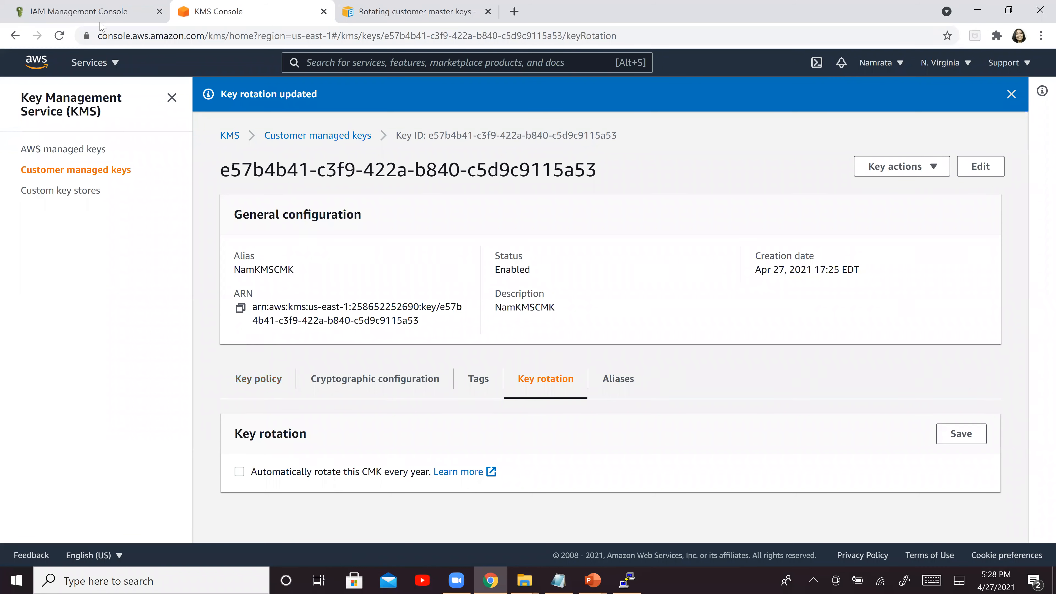
left_click(102, 11)
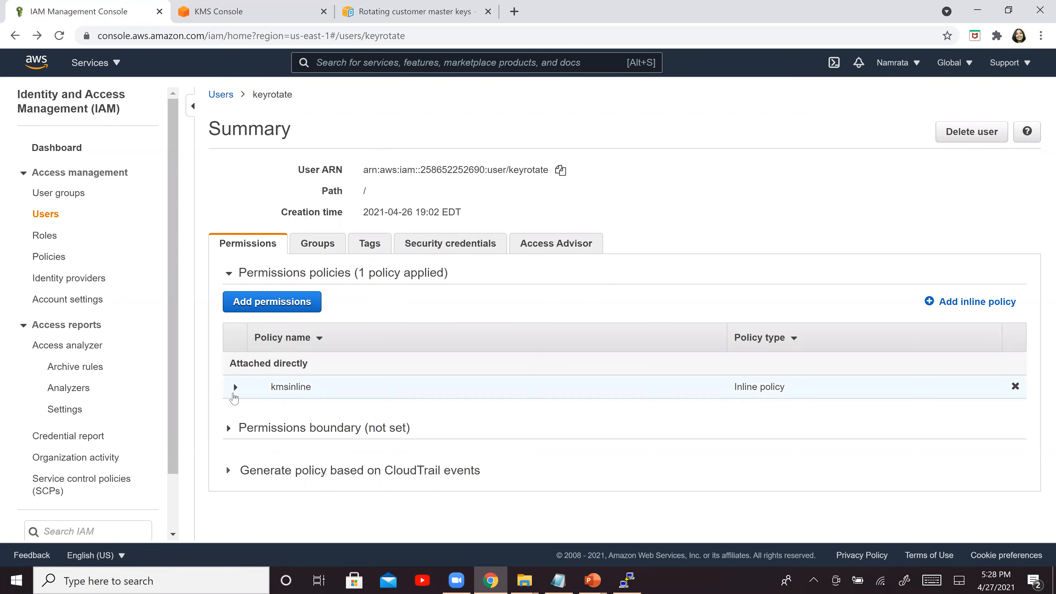
left_click(234, 395)
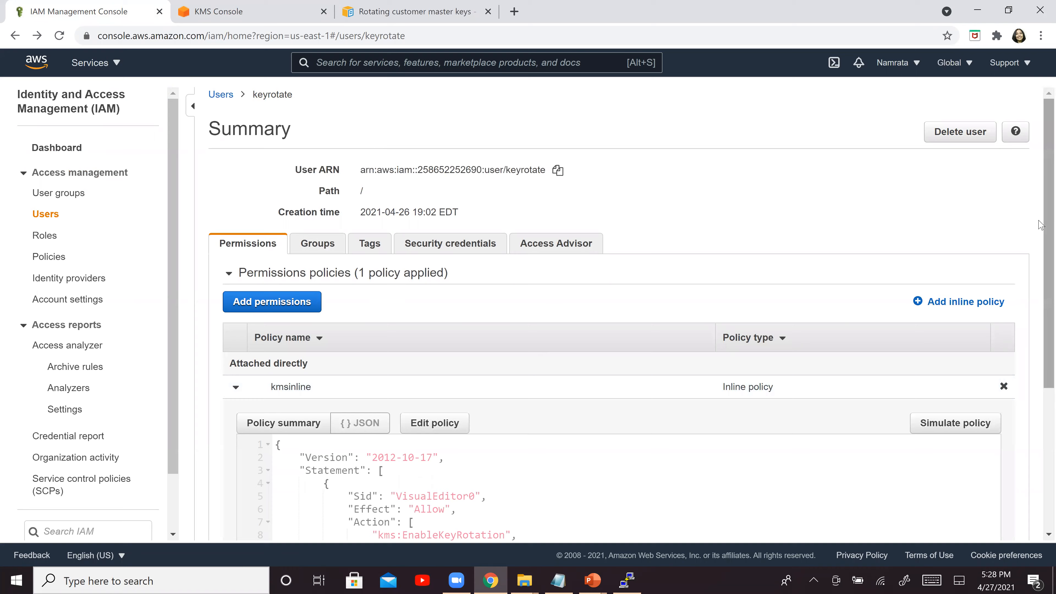
scroll(1042, 392, "down", 5)
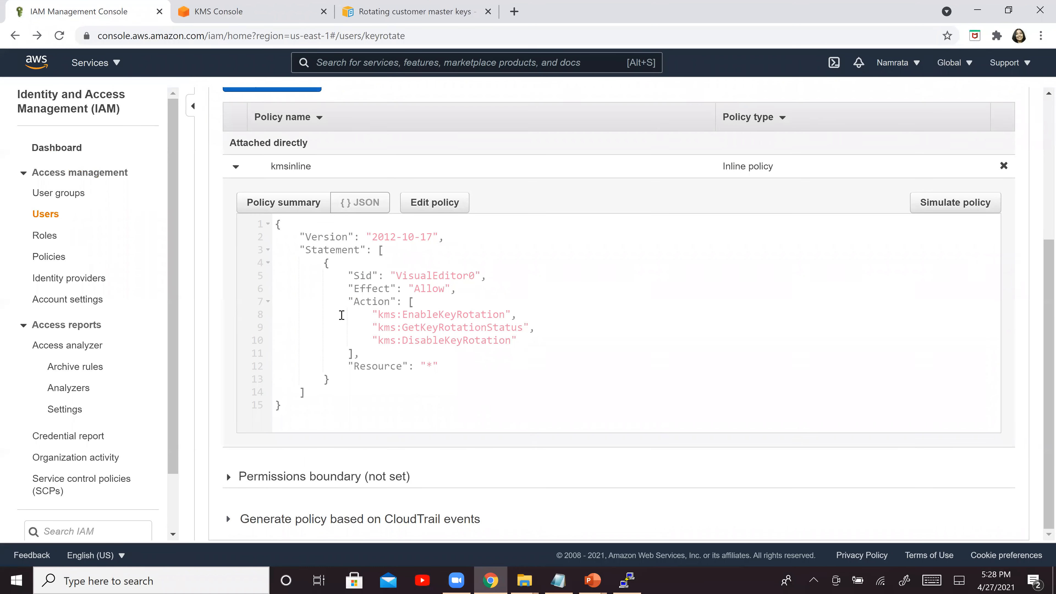
left_click_drag(342, 315, 535, 339)
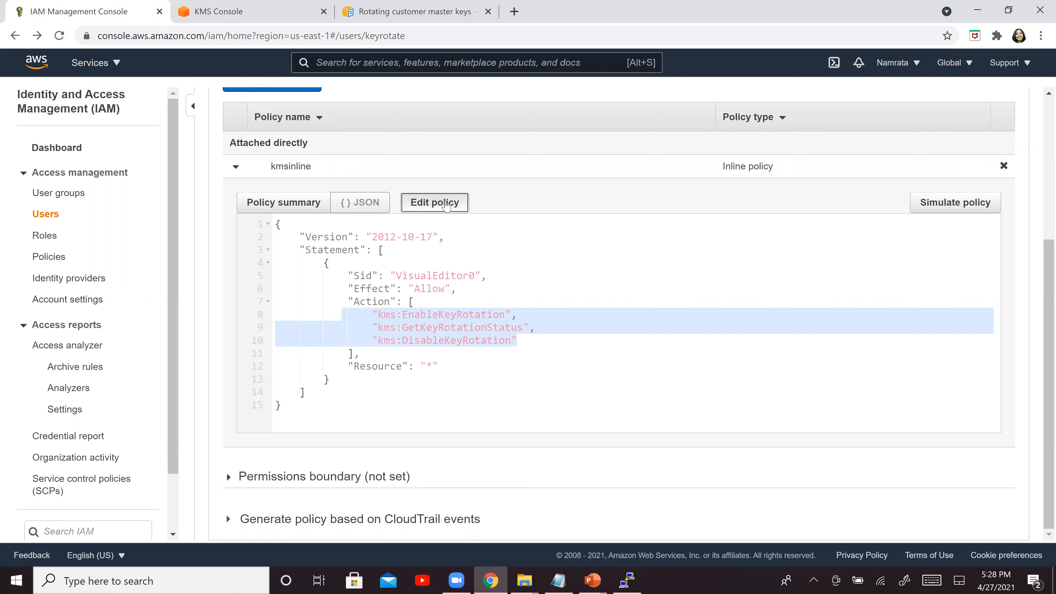
Open the kmsinline policy for editing, filter its KMS actions by "rota" to examine them, and cancel the edit.
left_click(436, 203)
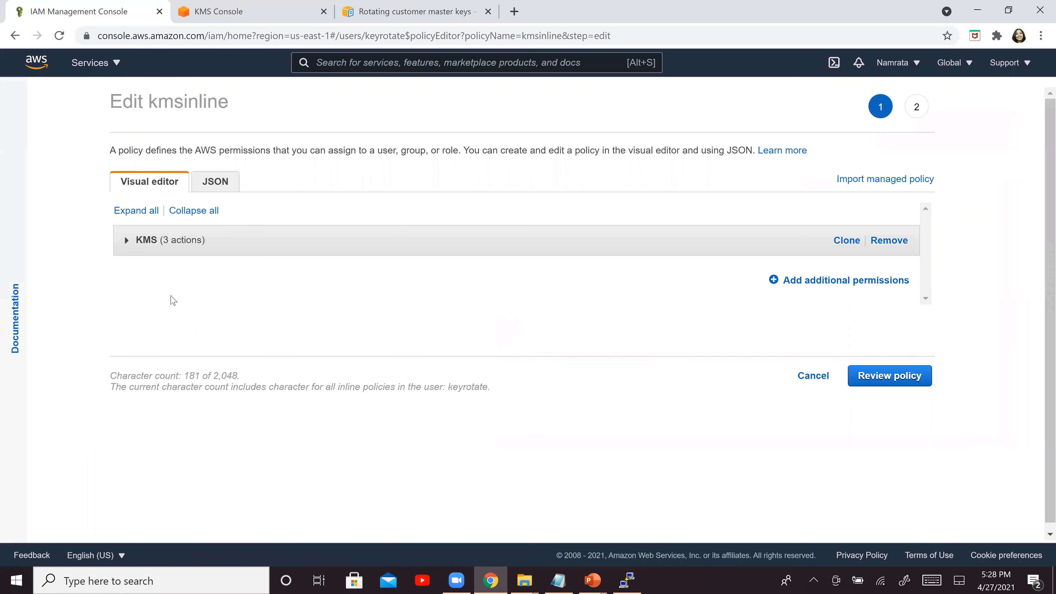
left_click(126, 241)
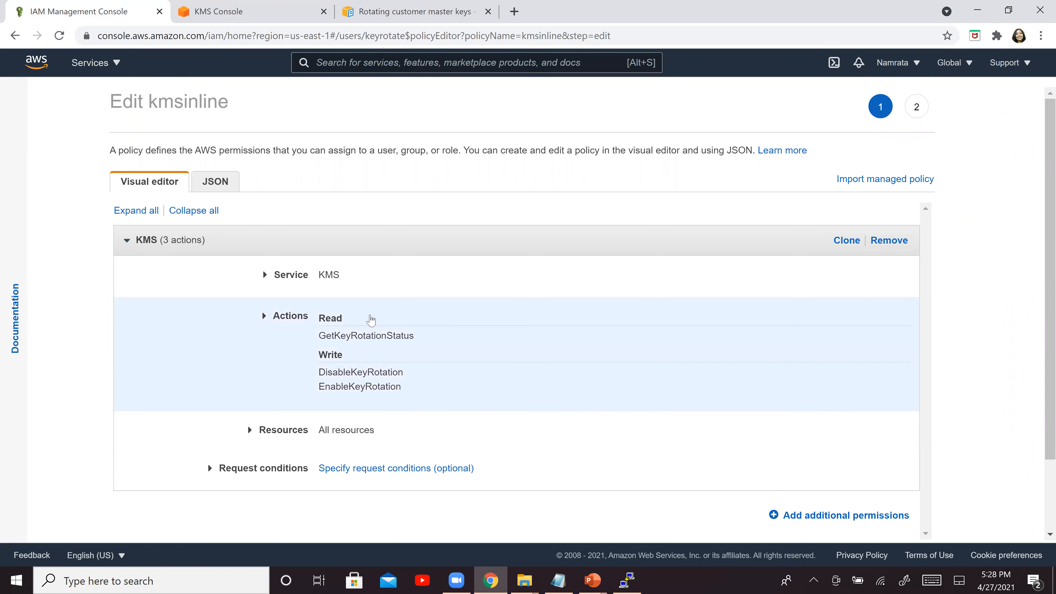
left_click(417, 318)
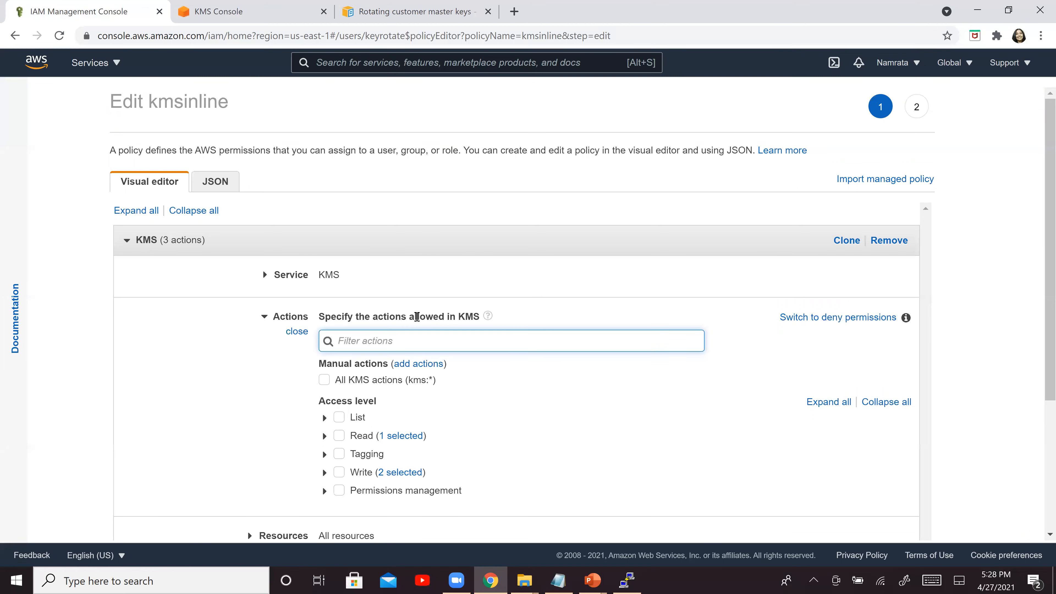
type("rota")
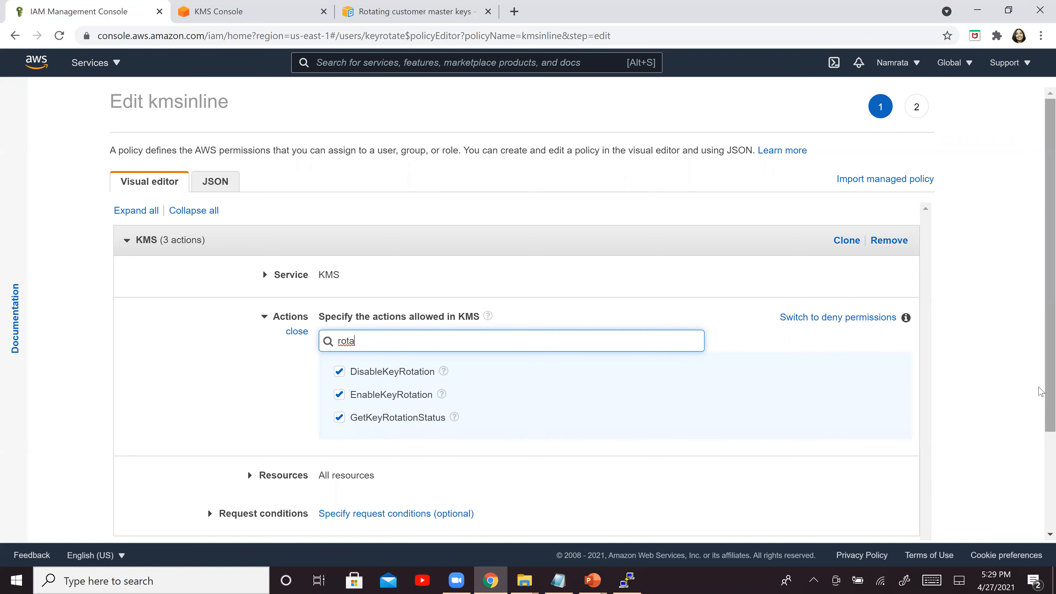
scroll(1041, 446, "down", 3)
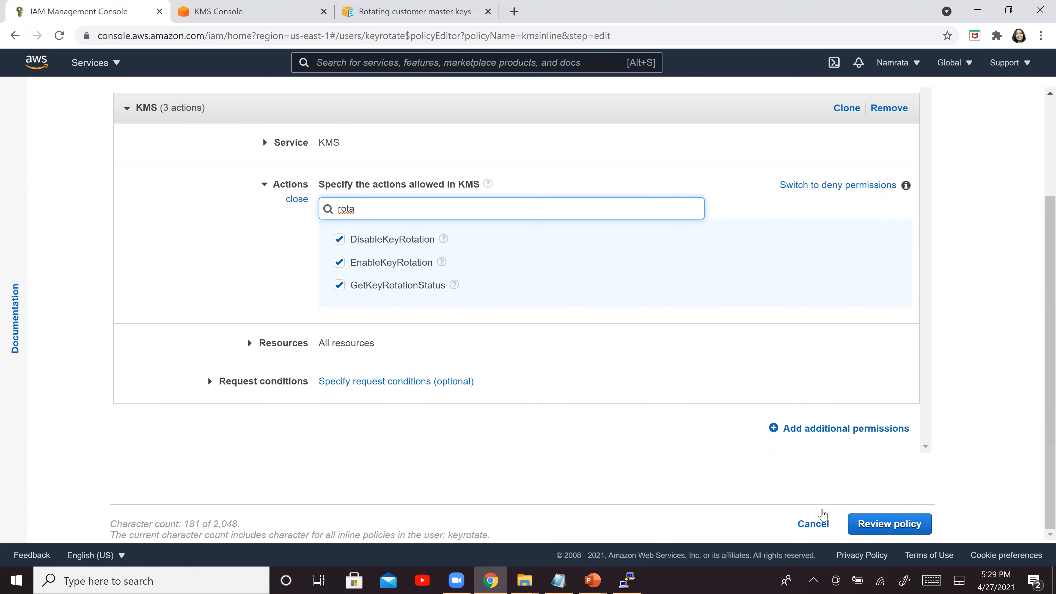
left_click(813, 526)
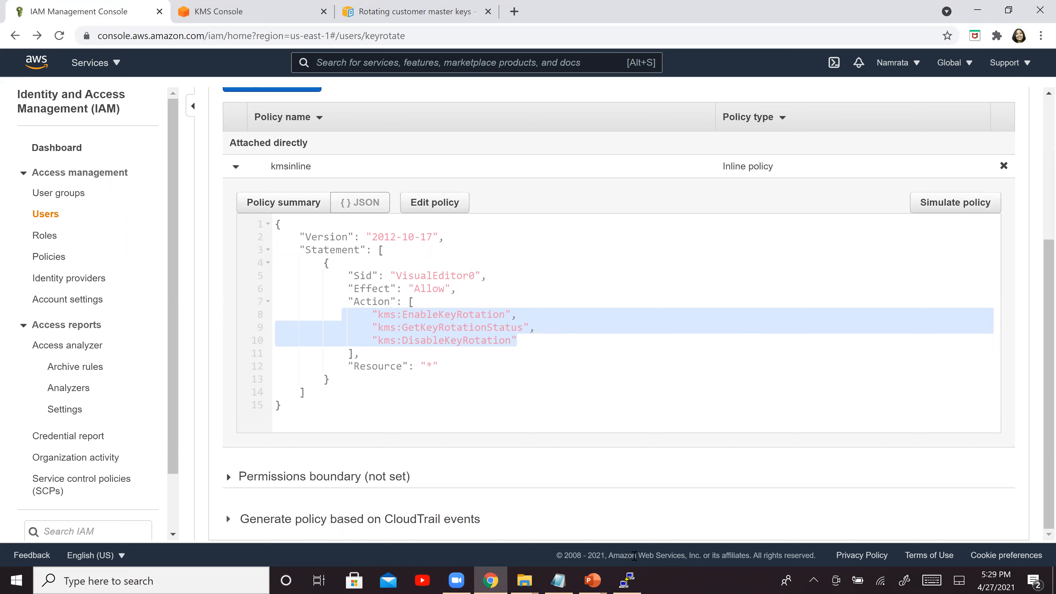
Switch to the ec2-user terminal window.
left_click(627, 580)
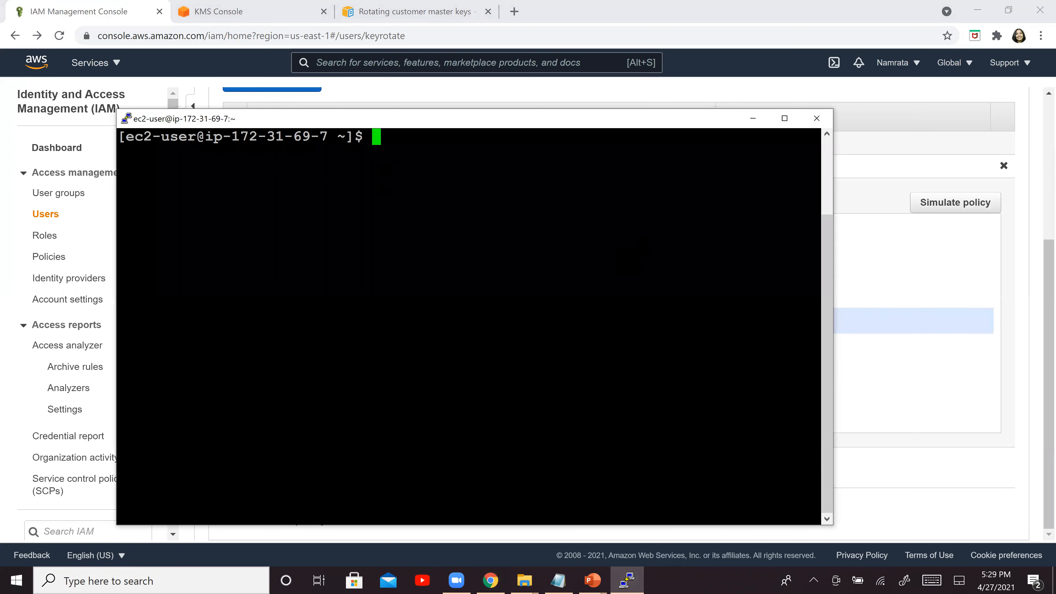